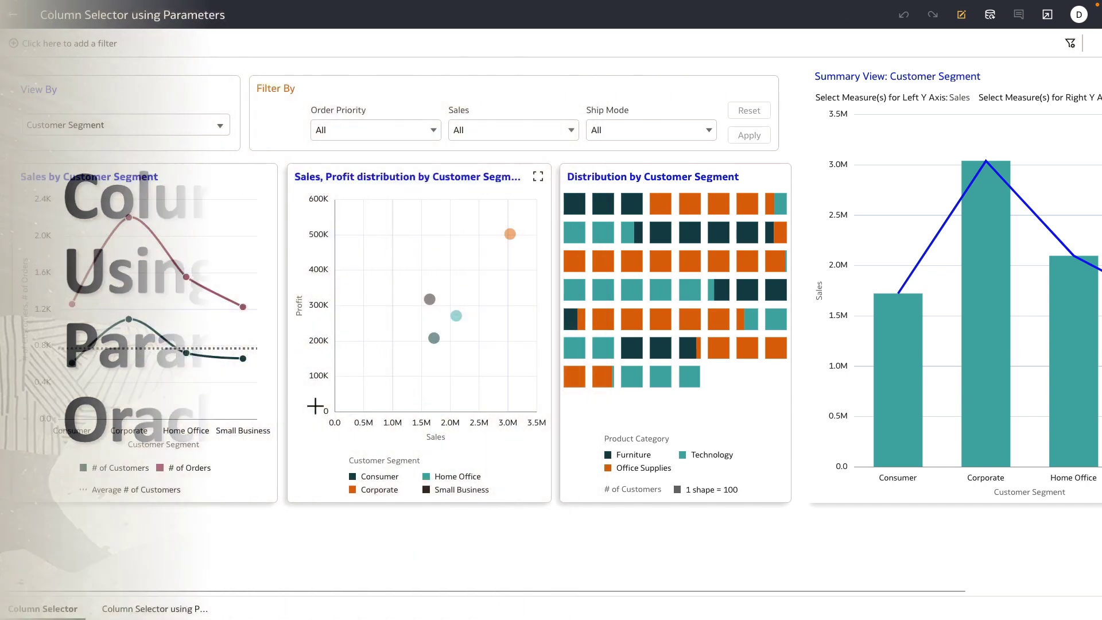
# Step: Regroup the charts by Order Priority, then Product Category, then back to Customer Segment
pyautogui.click(189, 138)
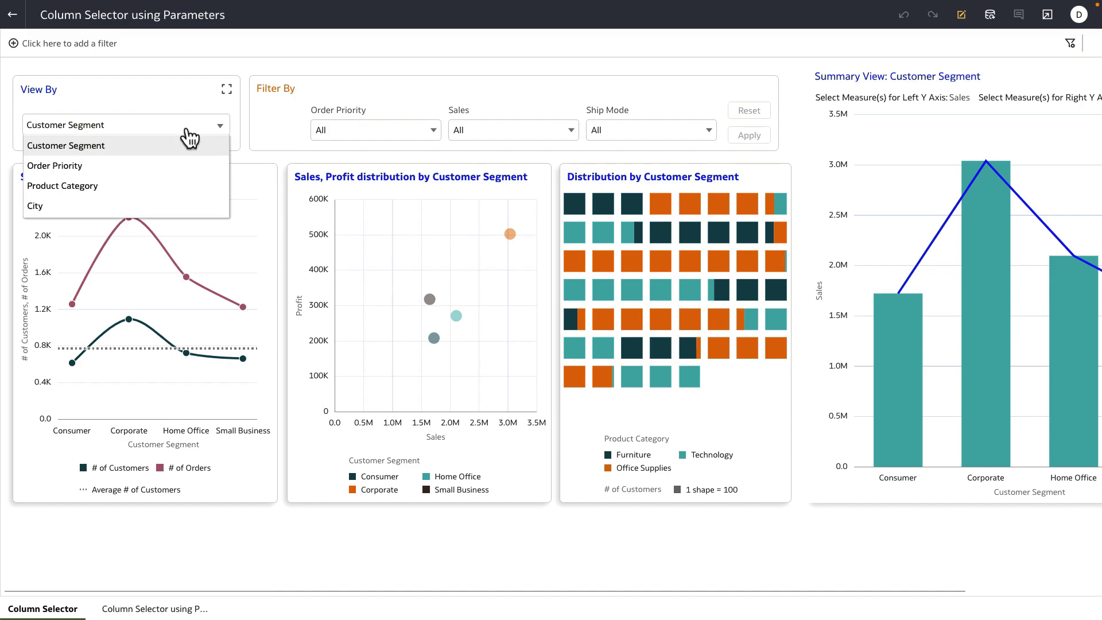
pyautogui.click(179, 172)
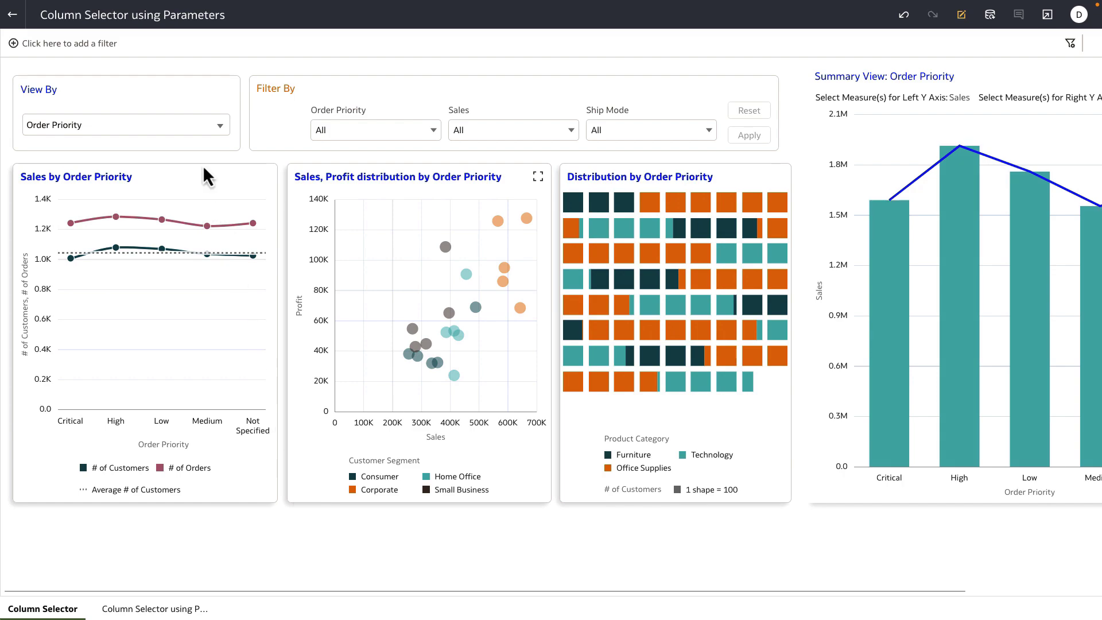
pyautogui.click(207, 125)
pyautogui.click(196, 139)
pyautogui.click(194, 129)
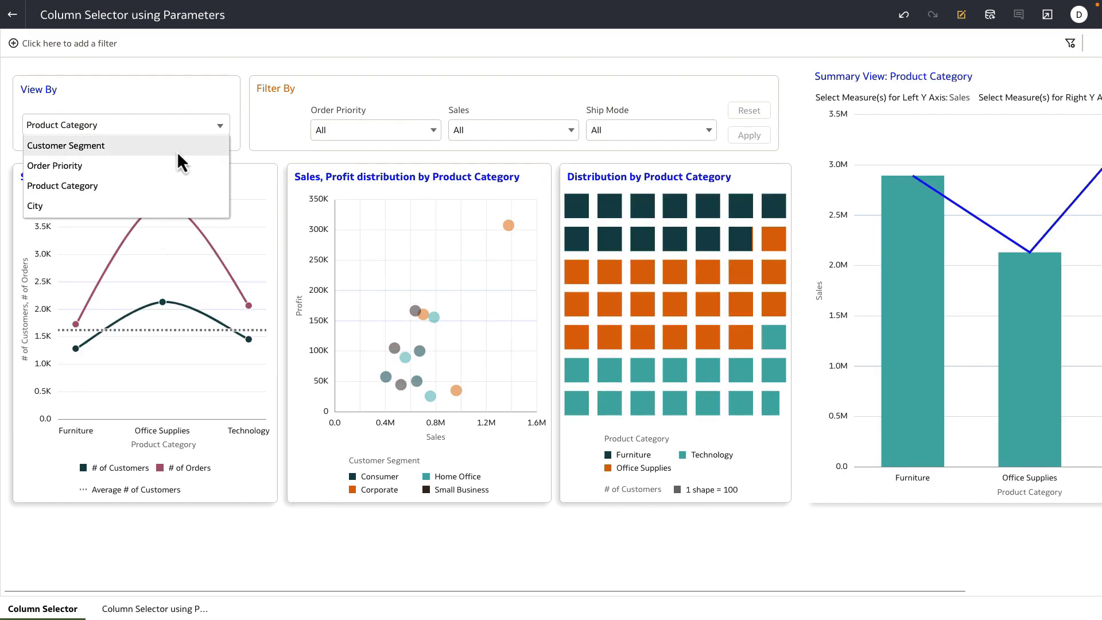
pyautogui.click(177, 151)
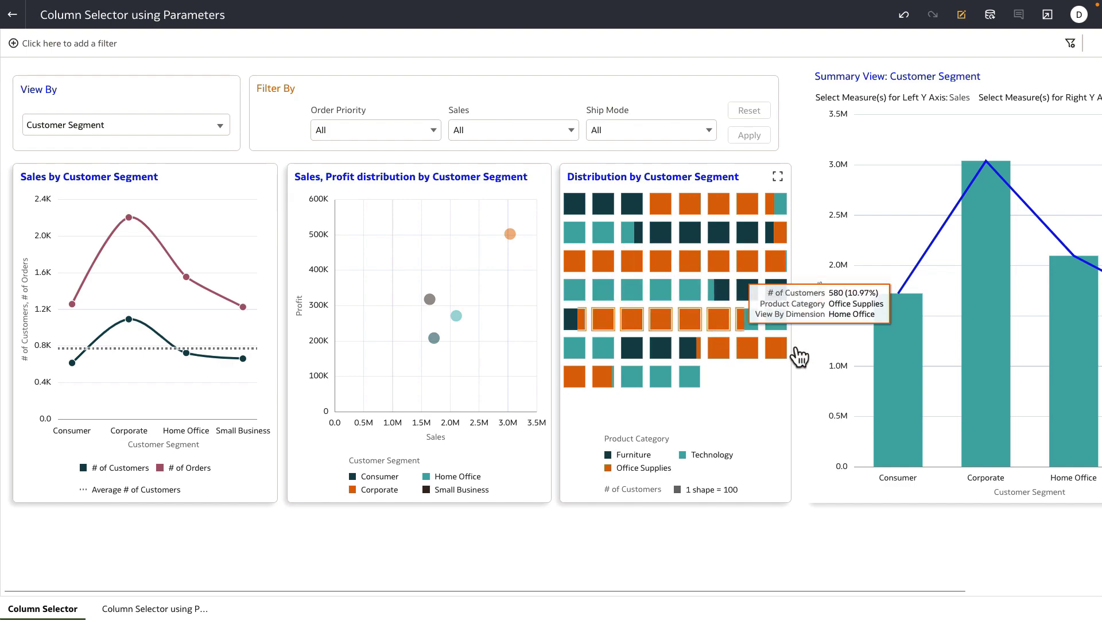
# Step: Plot Profit instead of Quantity Ordered on the summary chart's right Y axis
pyautogui.hscroll(3, 799, 352)
pyautogui.hscroll(2, 799, 350)
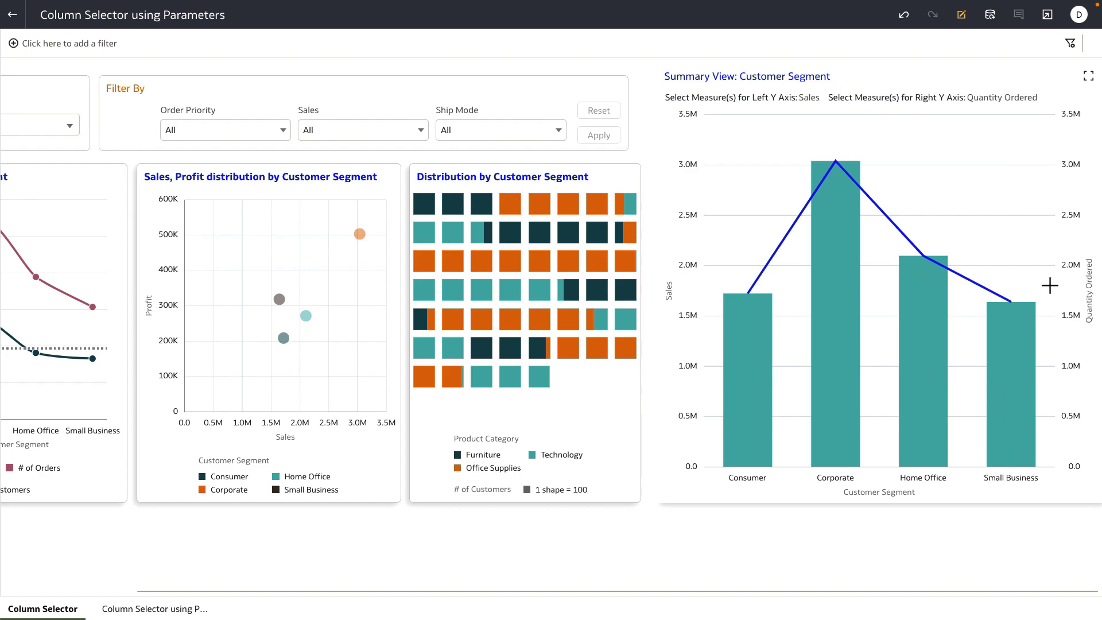
pyautogui.click(924, 99)
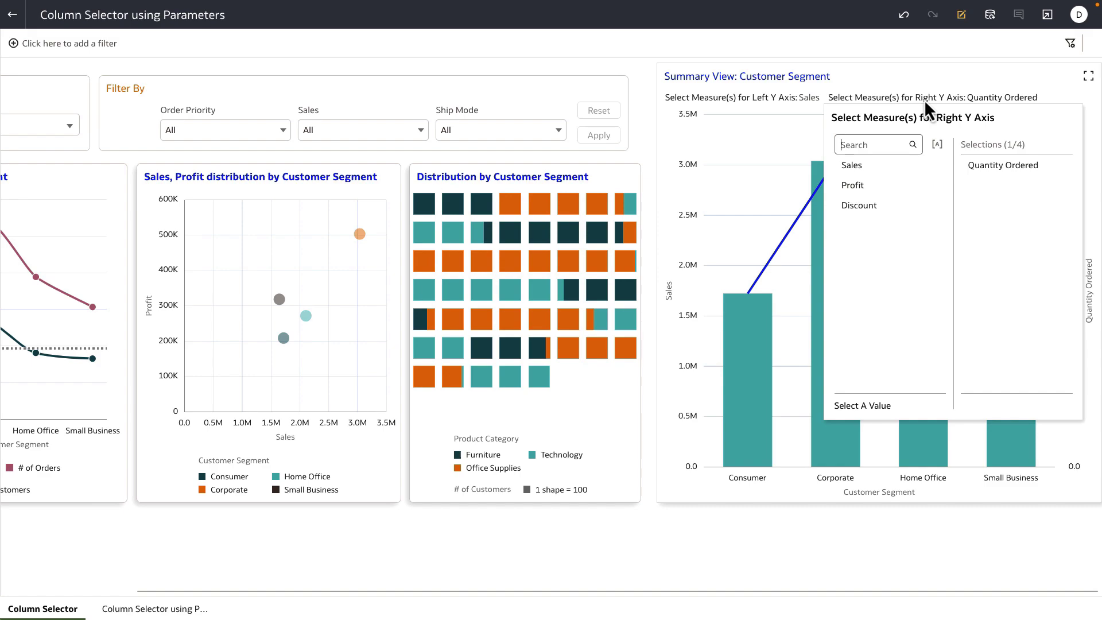
pyautogui.click(860, 184)
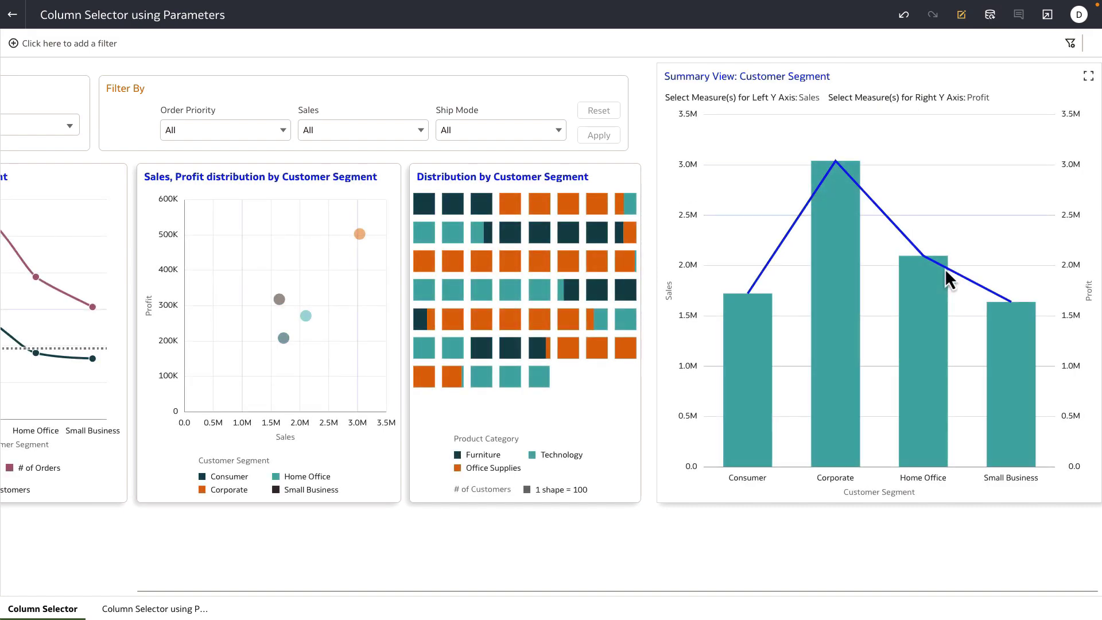
pyautogui.moveTo(945, 269)
# Step: On the second canvas, set View By to Customer Segment for the bar chart and tag cloud
pyautogui.click(136, 612)
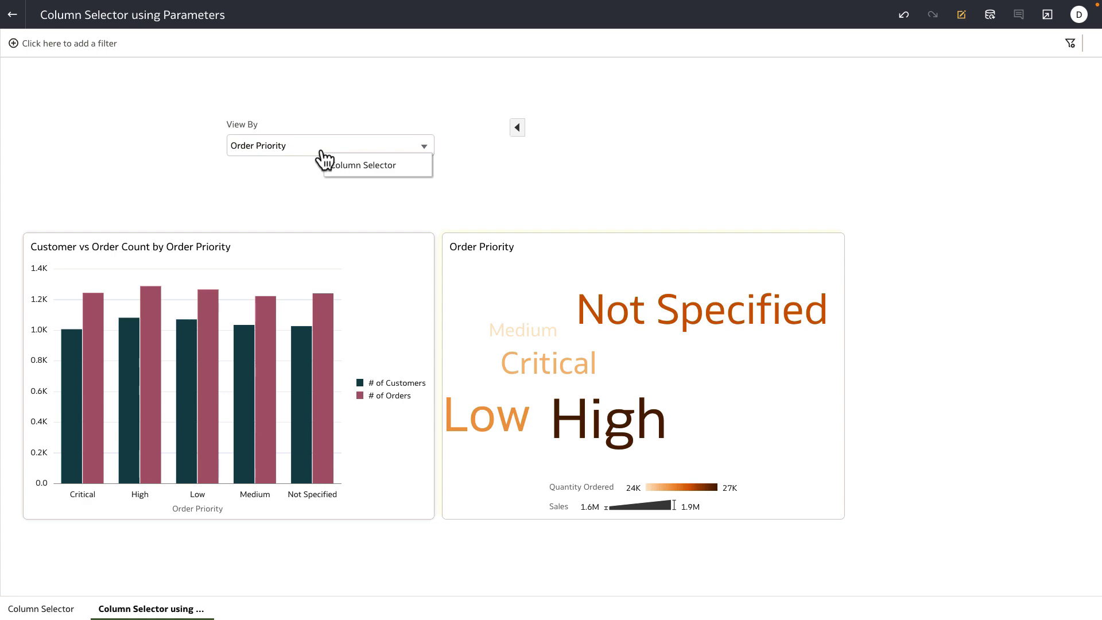
pyautogui.click(325, 161)
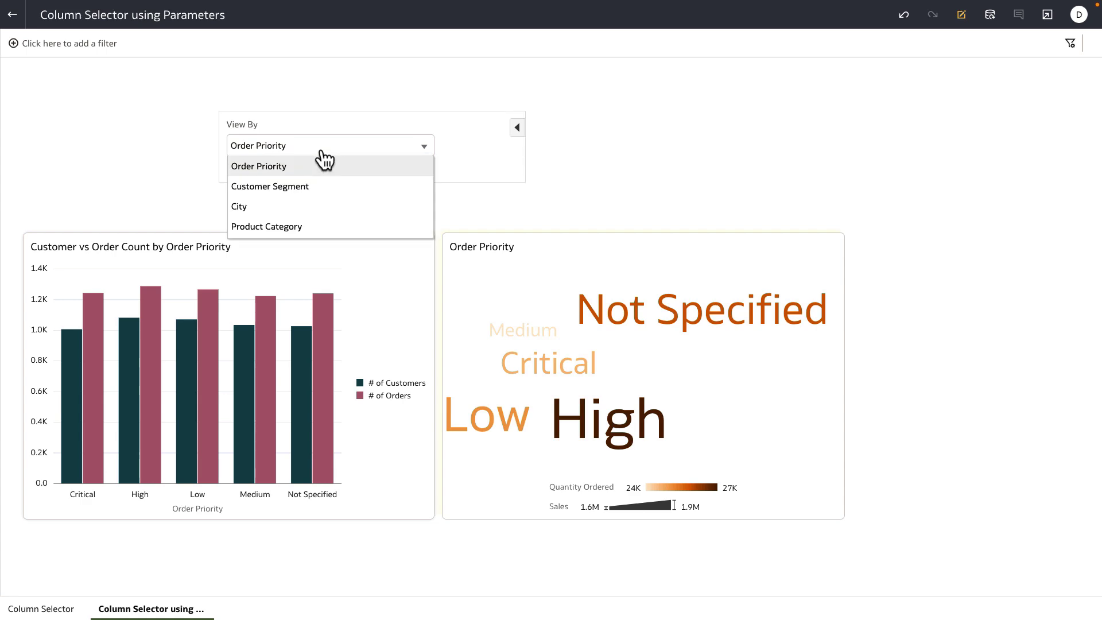
pyautogui.click(309, 191)
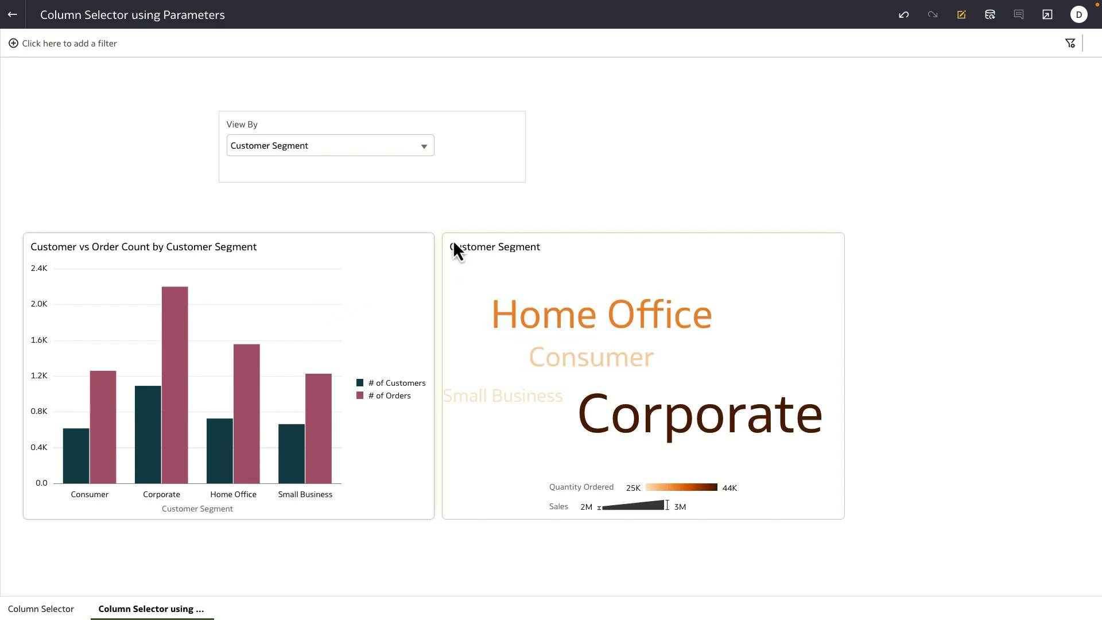
# Step: Edit the workbook in Visualize, list its parameters, and open Column Selector's context menu
pyautogui.click(960, 16)
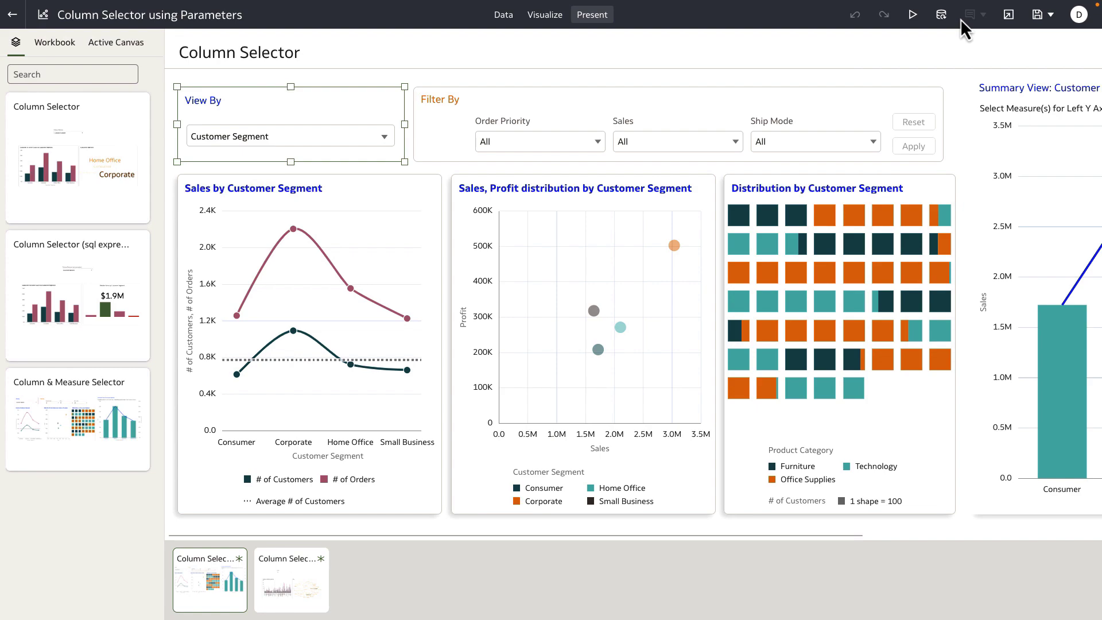
pyautogui.click(550, 17)
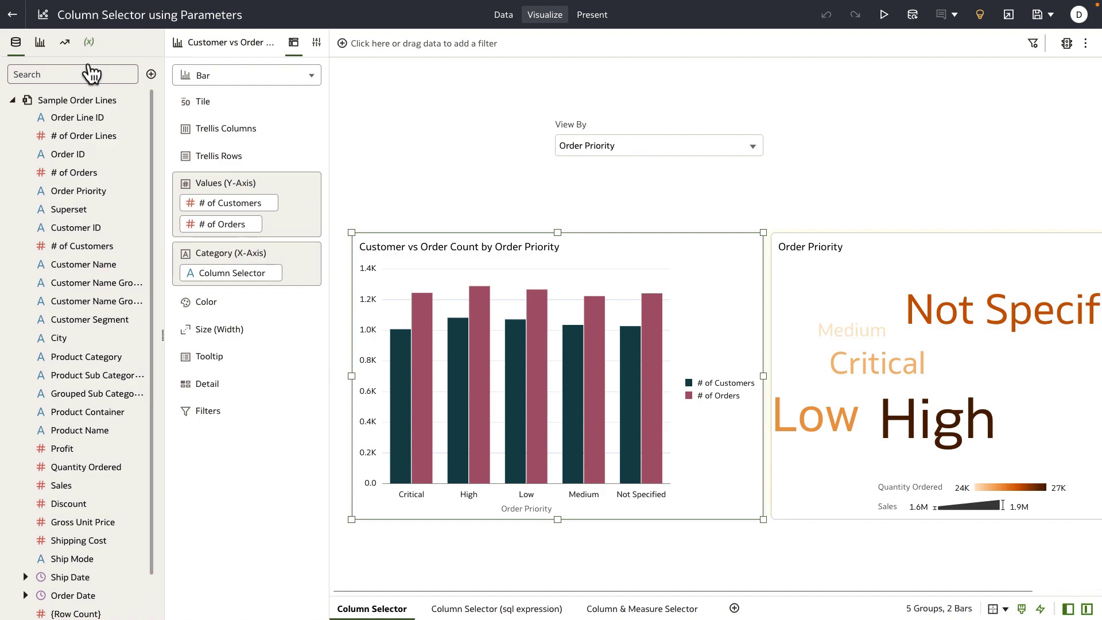
pyautogui.click(89, 45)
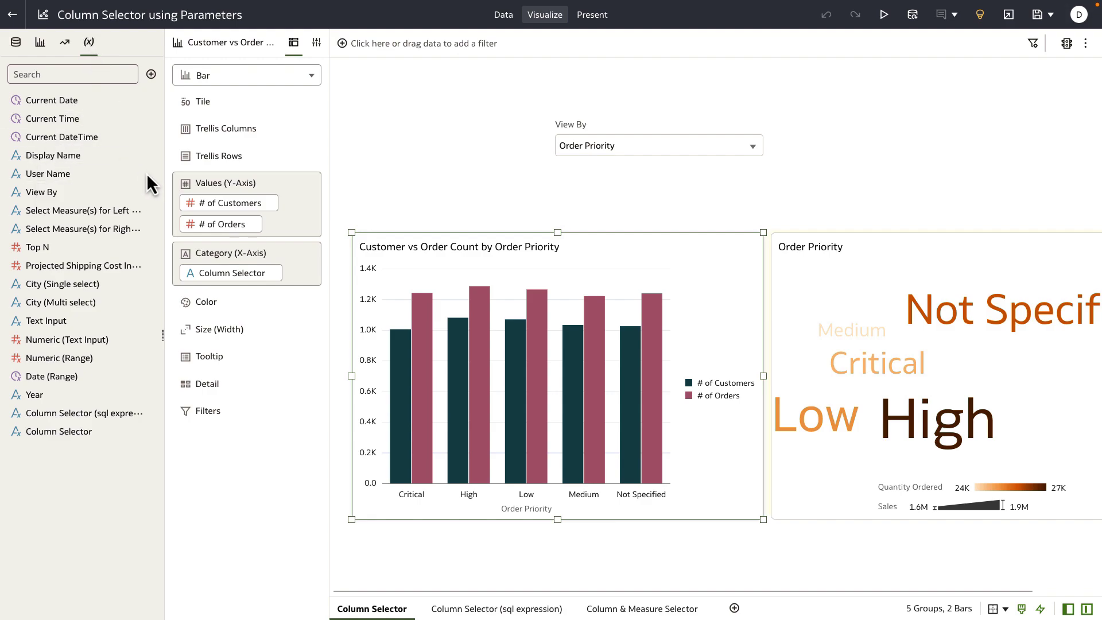
pyautogui.moveTo(144, 237)
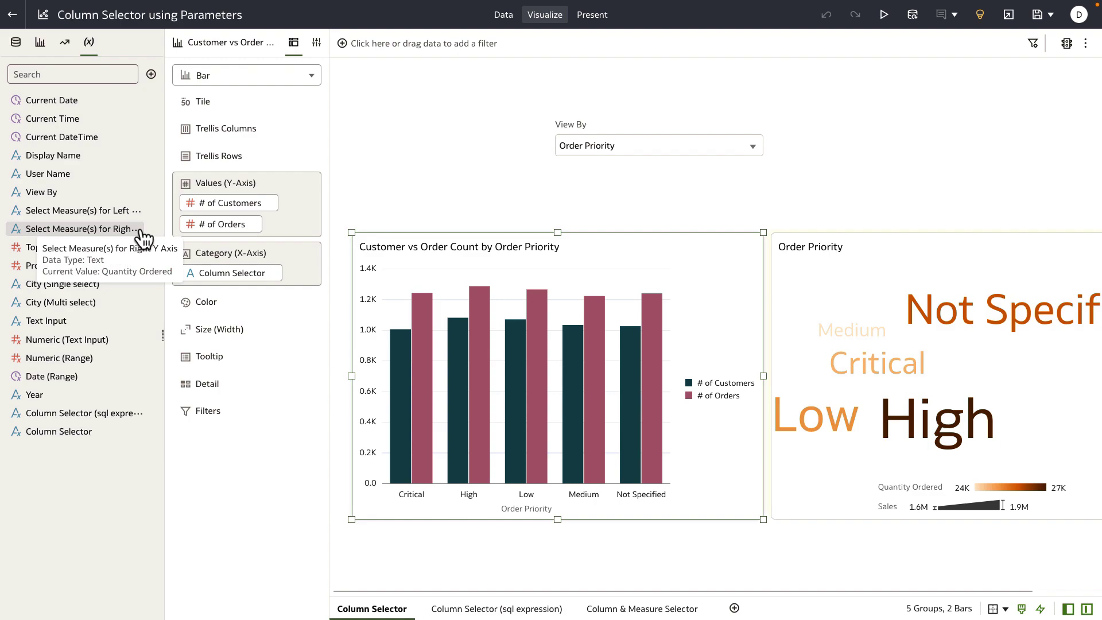
pyautogui.rightClick(91, 436)
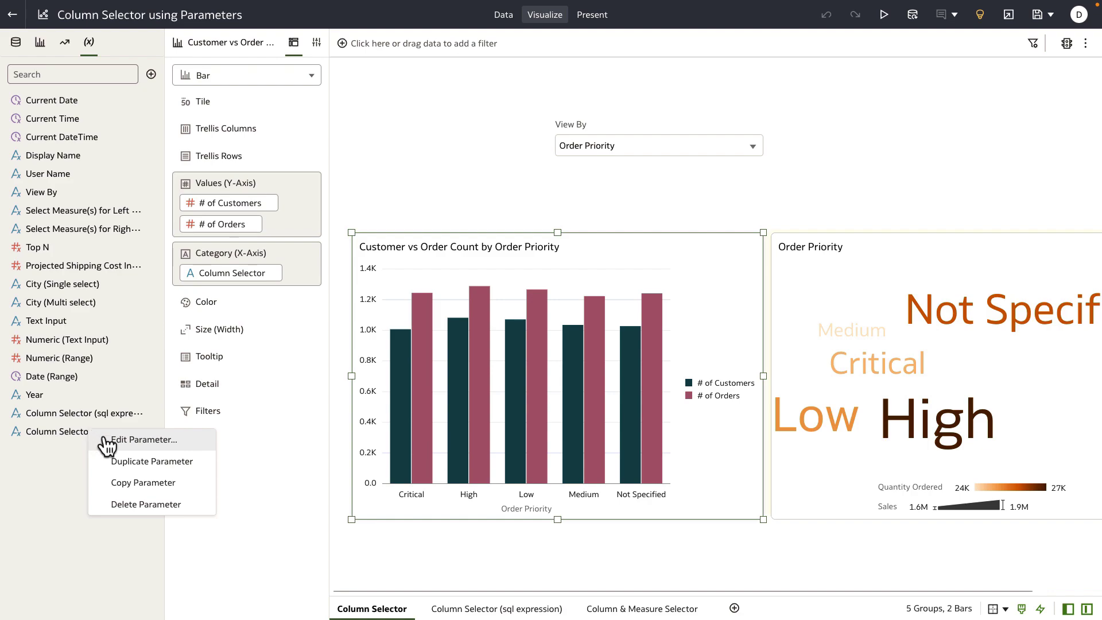
# Step: Open Edit Parameter for Column Selector: Text type, four values, initially Order Priority
pyautogui.click(102, 438)
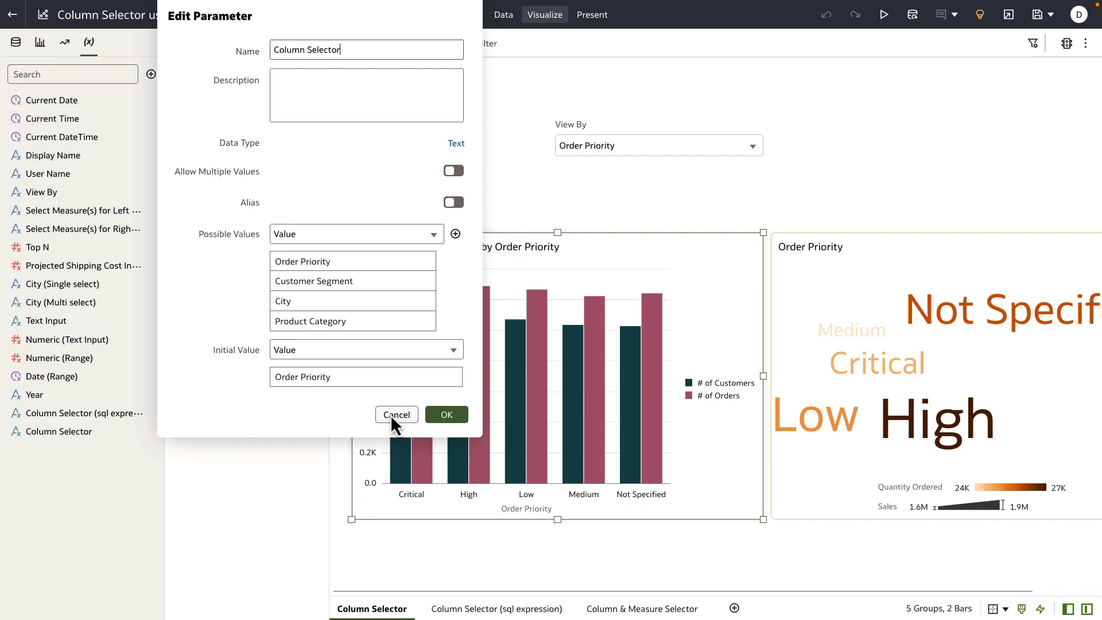
# Step: Cancel the parameter dialog, expand My Calculations in the Data pane, and right-click Column Selector
pyautogui.click(391, 415)
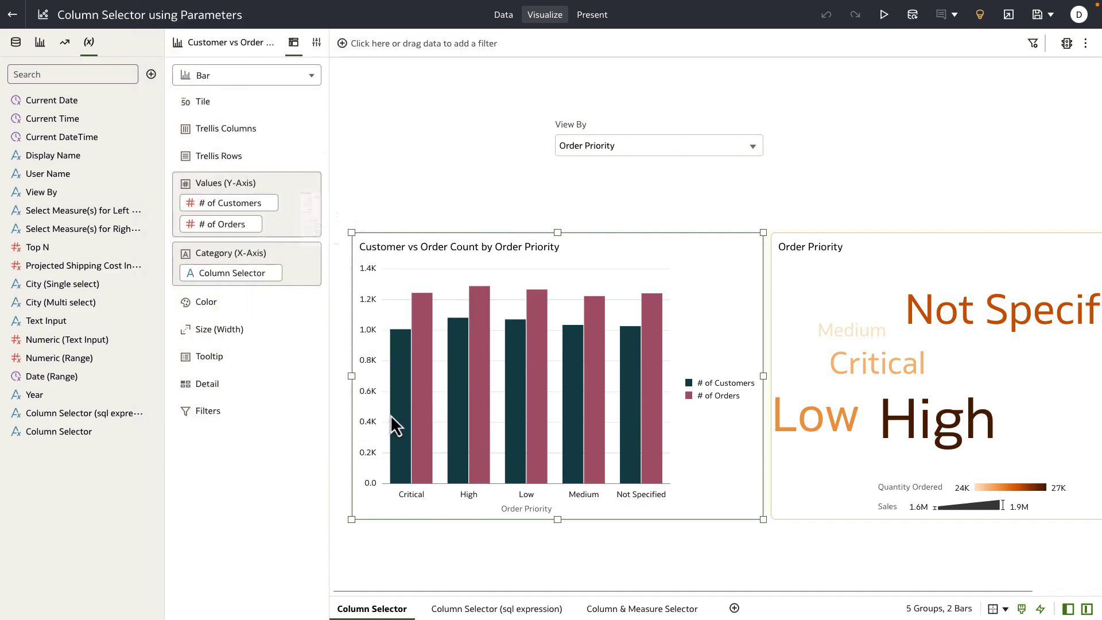
pyautogui.click(16, 42)
pyautogui.scroll(-2, 17, 290)
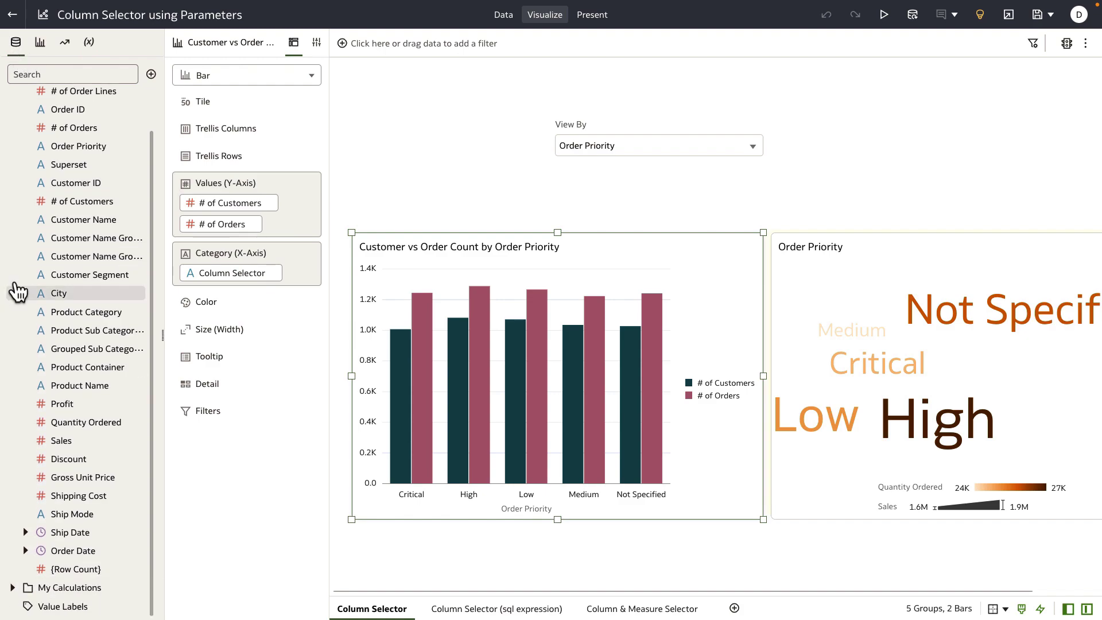
pyautogui.click(69, 589)
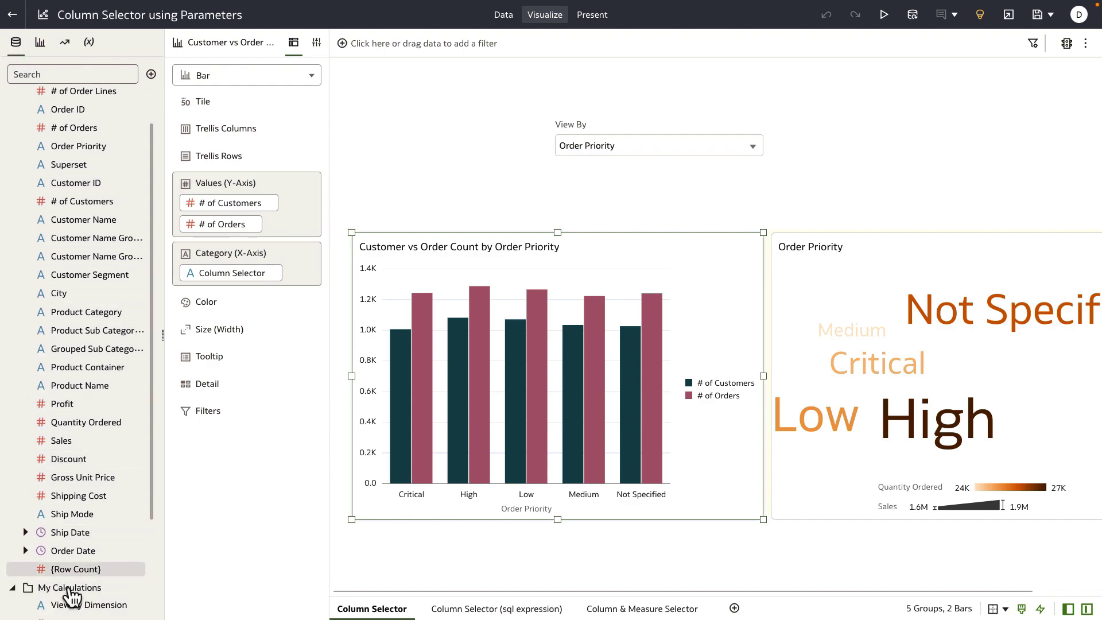
pyautogui.scroll(-3, 69, 591)
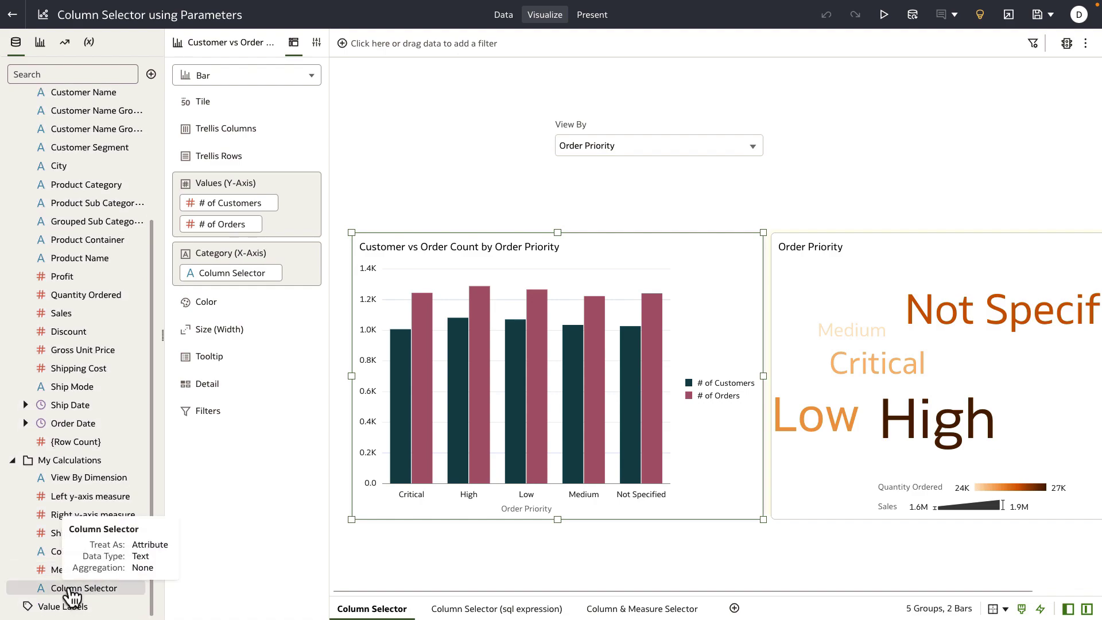
pyautogui.rightClick(72, 597)
pyautogui.click(106, 546)
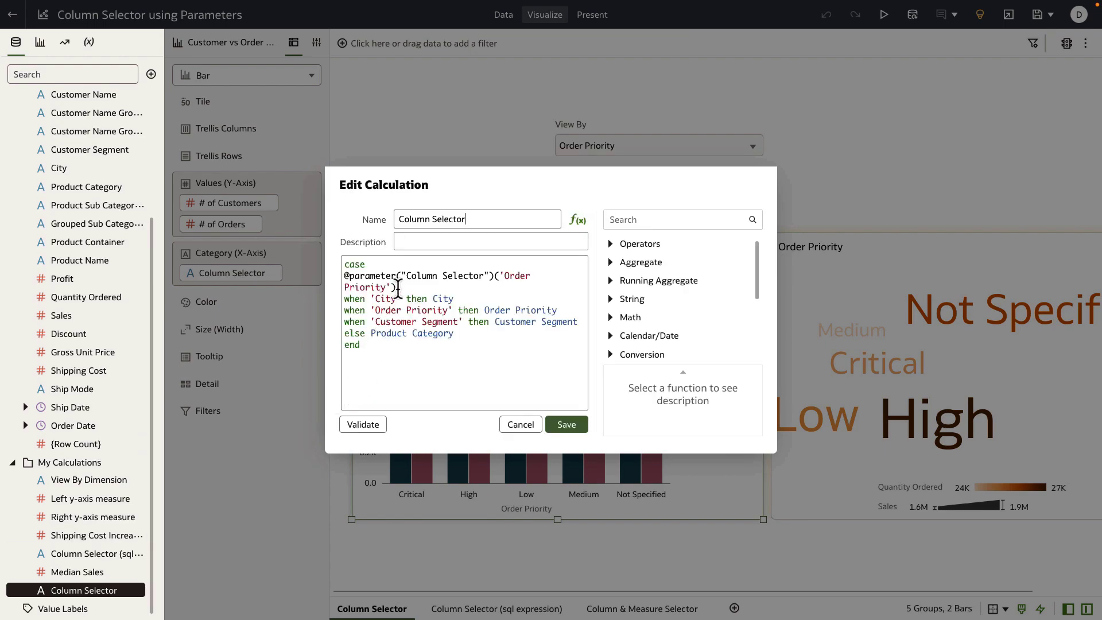
pyautogui.moveTo(396, 288); pyautogui.dragTo(346, 273)
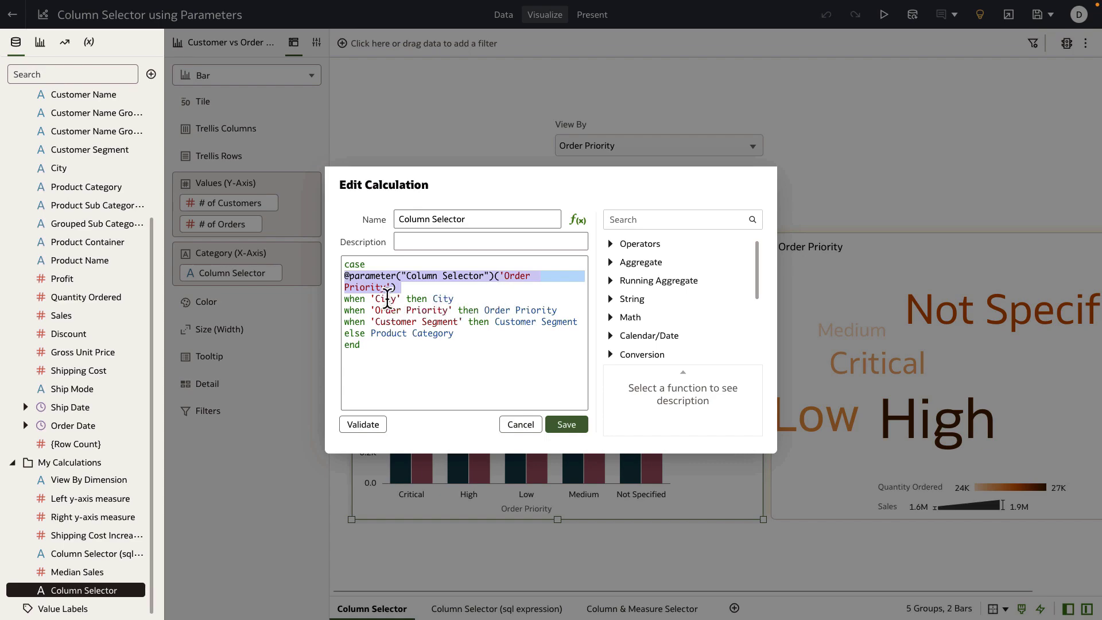
pyautogui.doubleClick(386, 298)
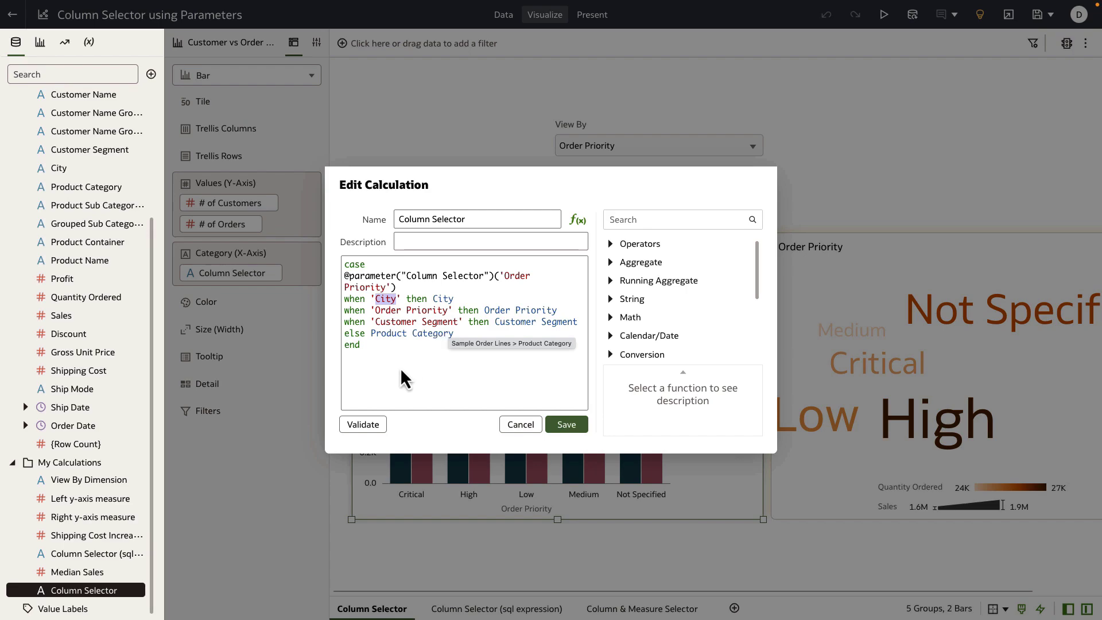
# Step: Save the calculation, then select the bar chart and tag cloud to confirm their Column Selector category
pyautogui.click(569, 426)
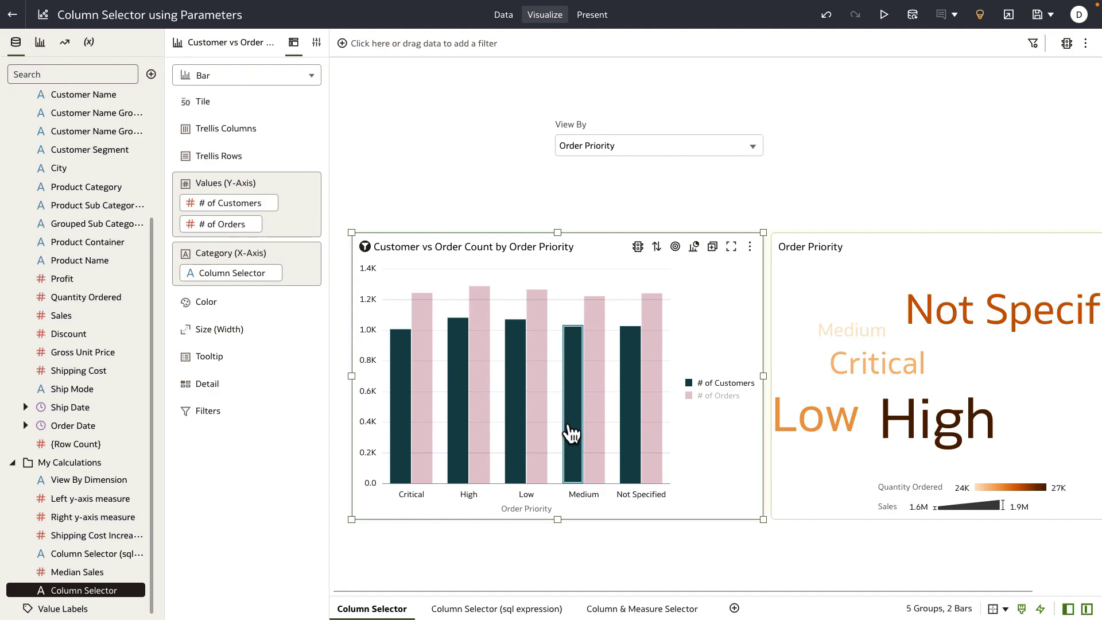
pyautogui.click(678, 524)
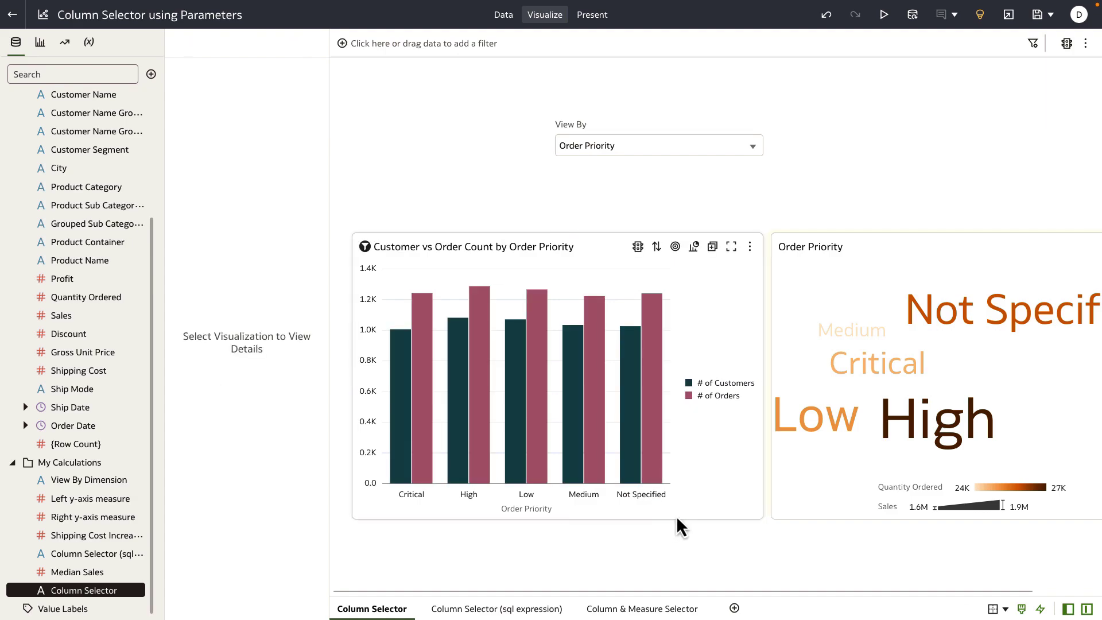
pyautogui.click(686, 517)
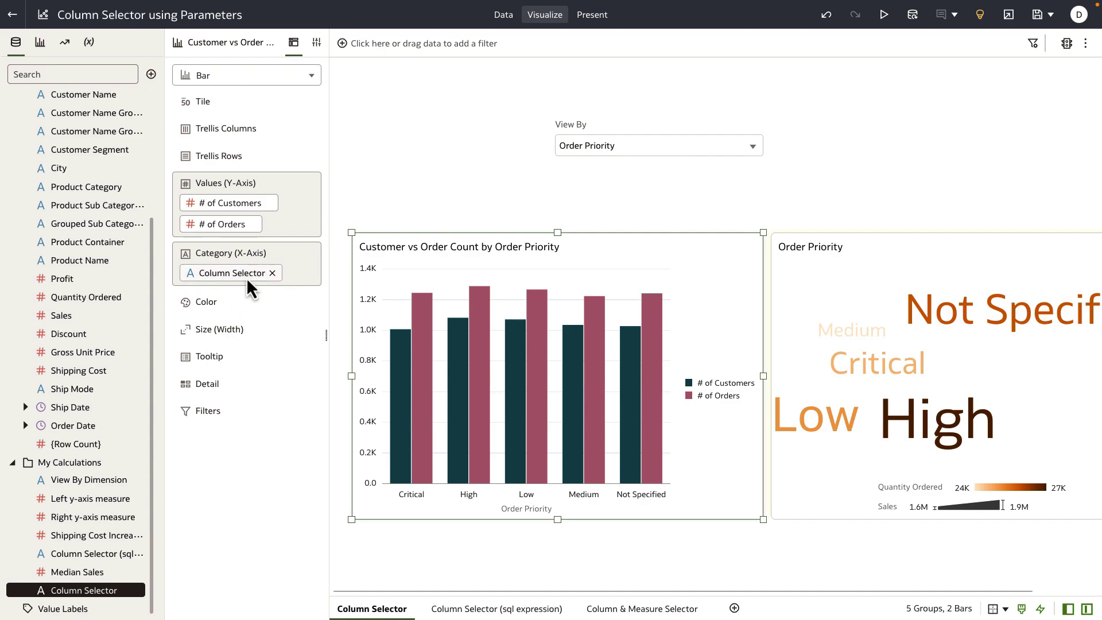
pyautogui.click(802, 356)
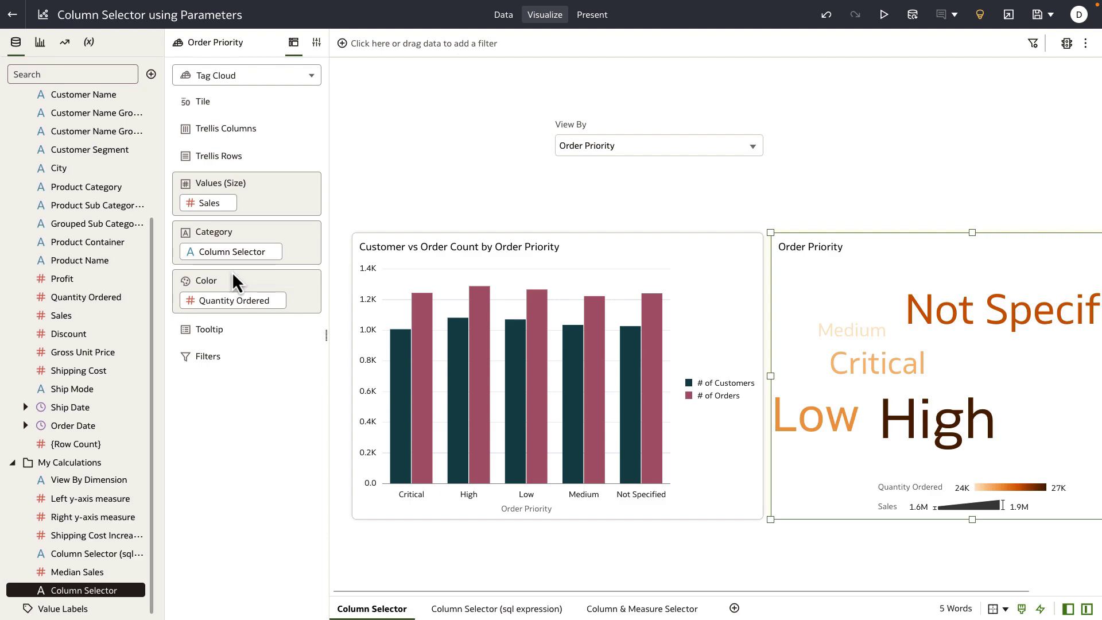
# Step: Select the View By control and list the workbook parameters, including Column Selector
pyautogui.click(567, 178)
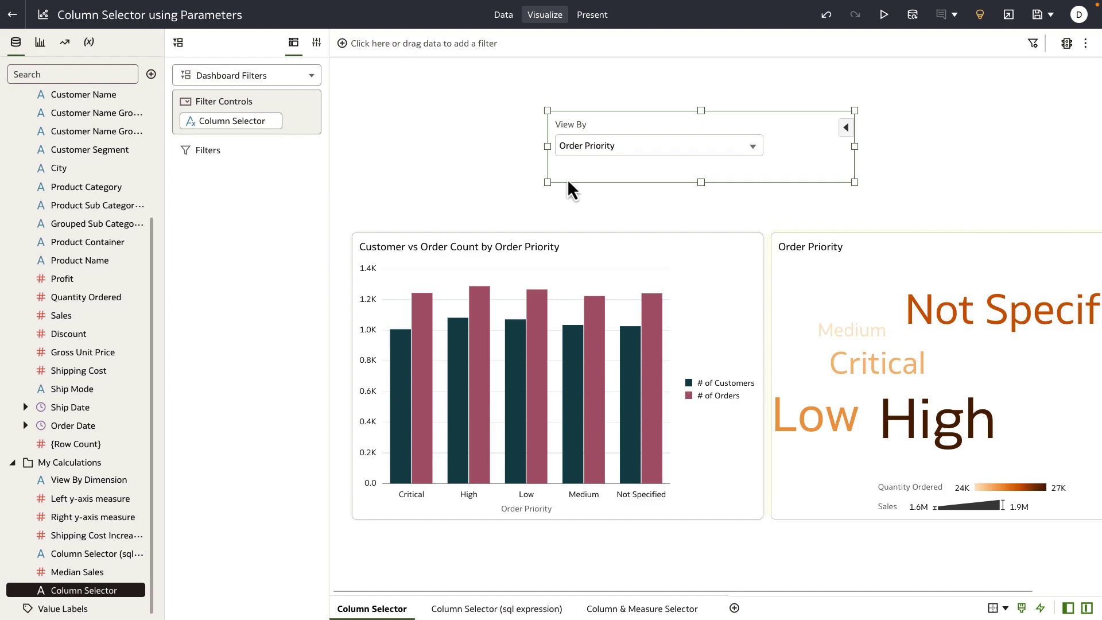
pyautogui.click(88, 42)
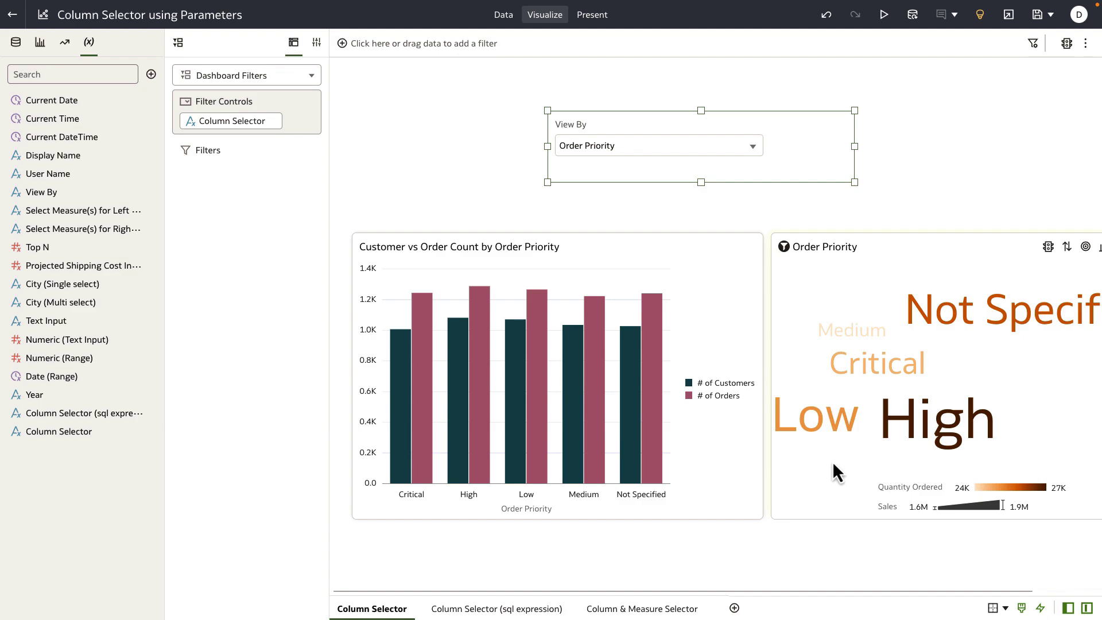
pyautogui.click(709, 154)
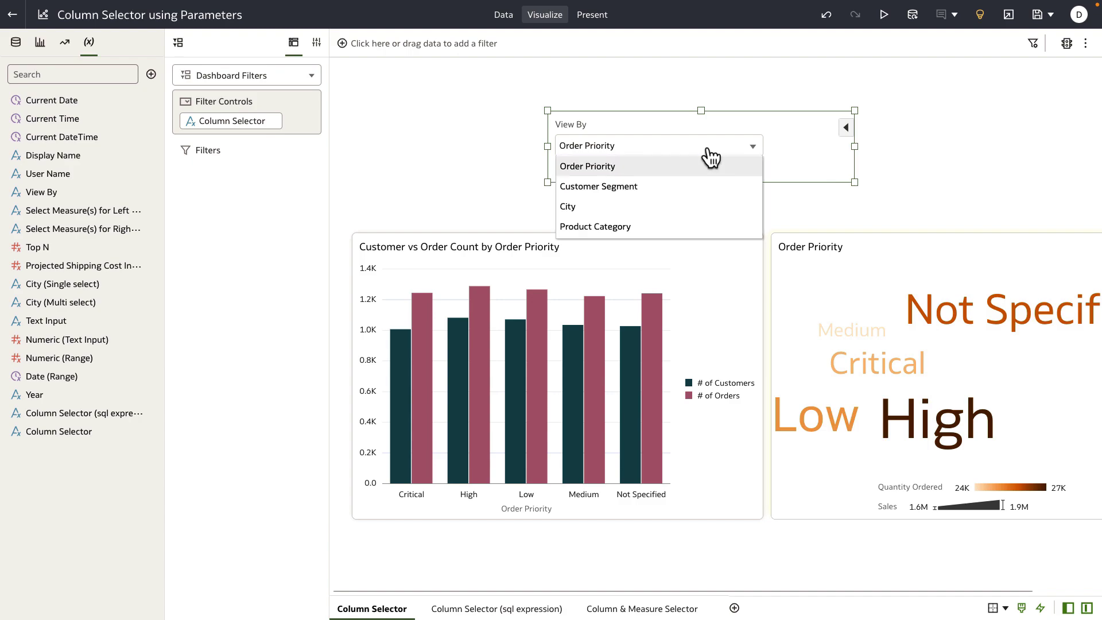
pyautogui.click(686, 207)
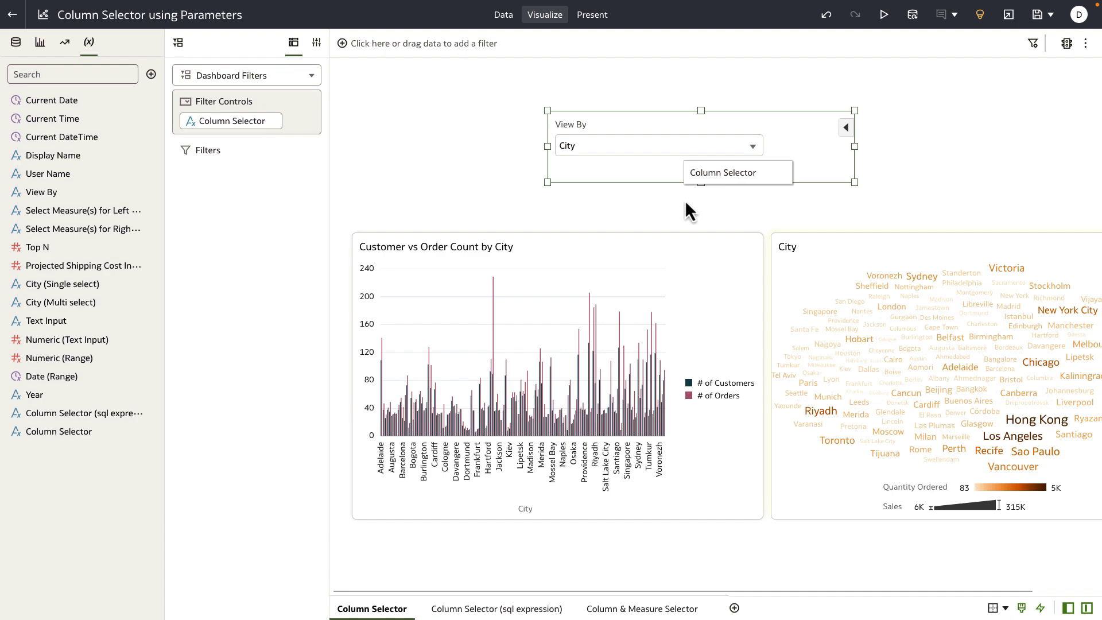
pyautogui.moveTo(666, 245)
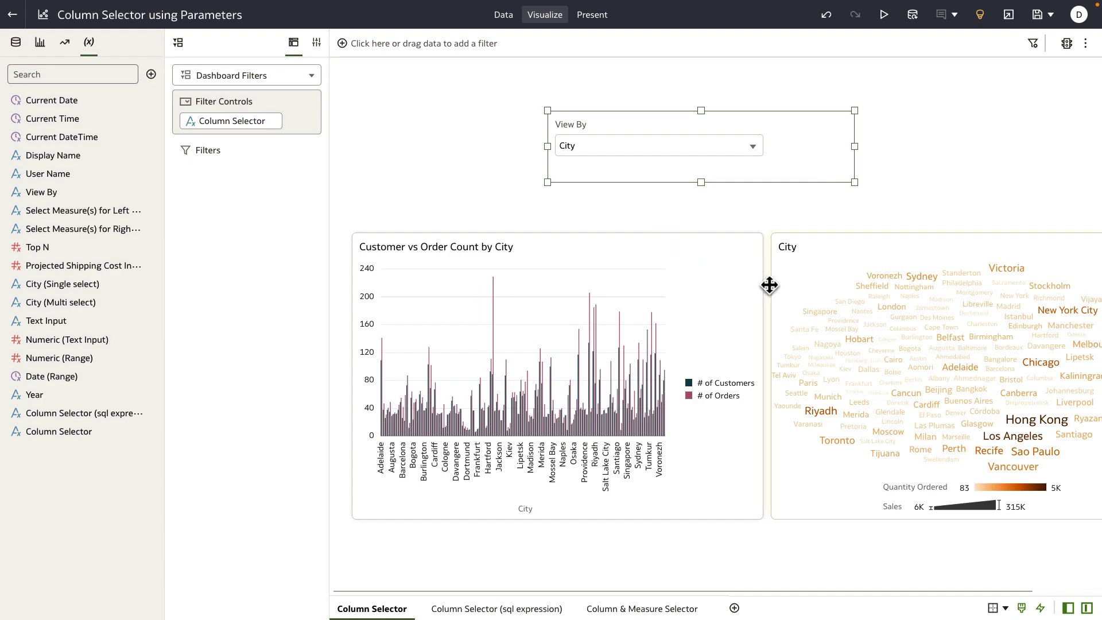
pyautogui.click(735, 150)
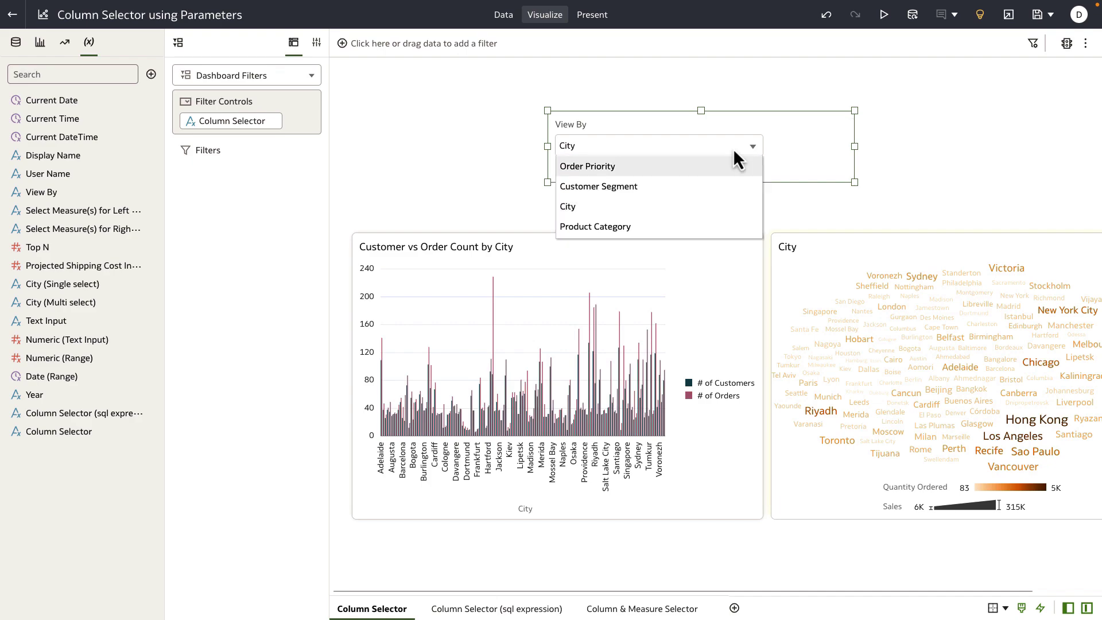
pyautogui.click(718, 185)
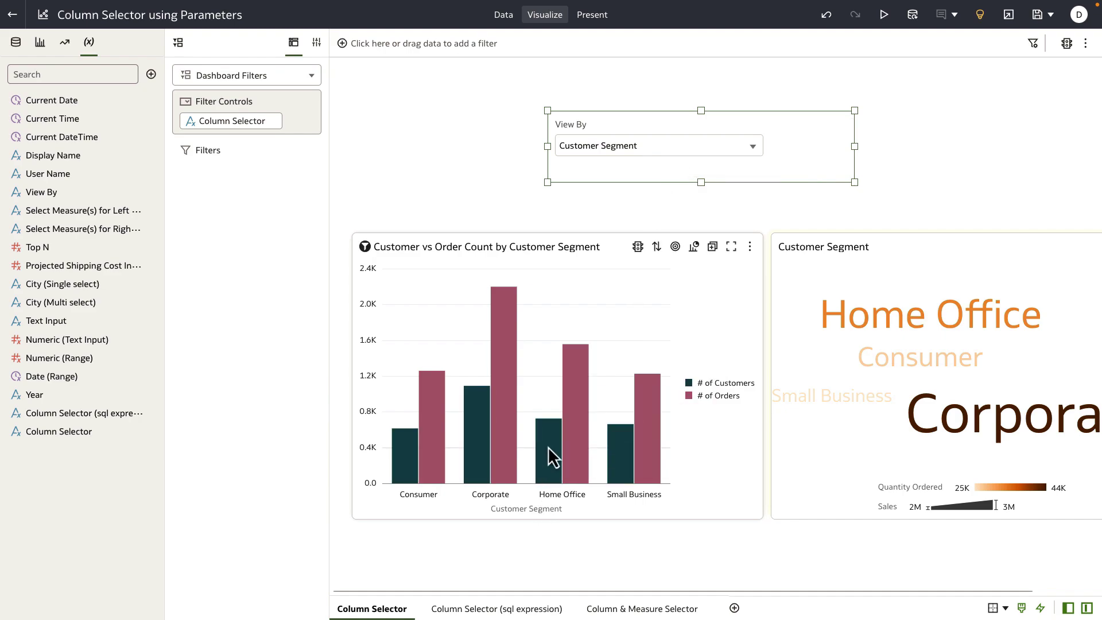
pyautogui.click(594, 150)
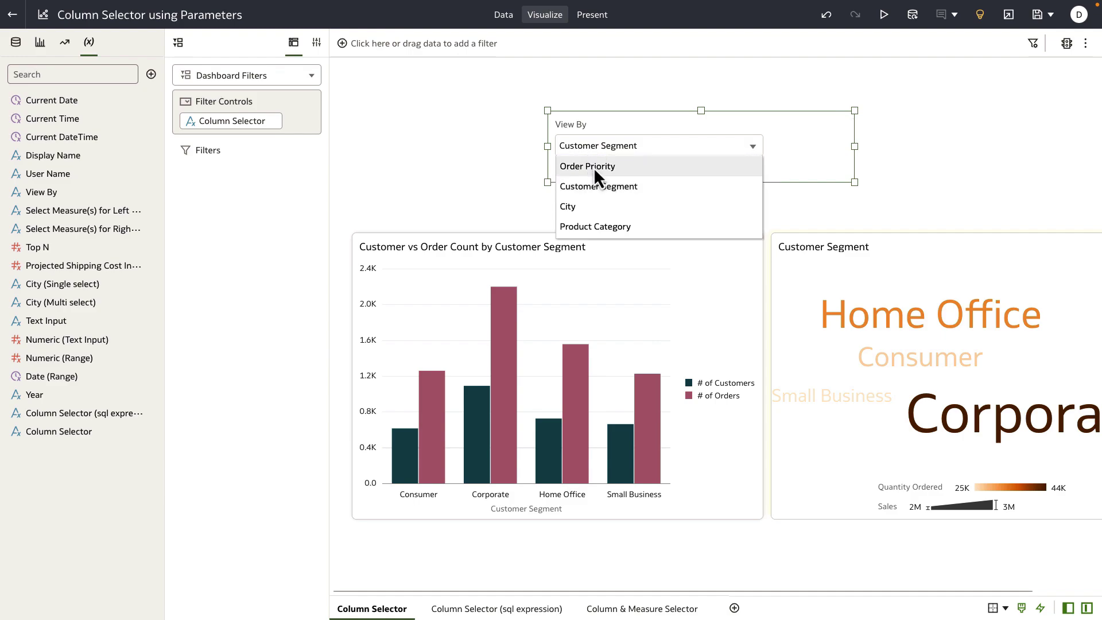
pyautogui.click(594, 166)
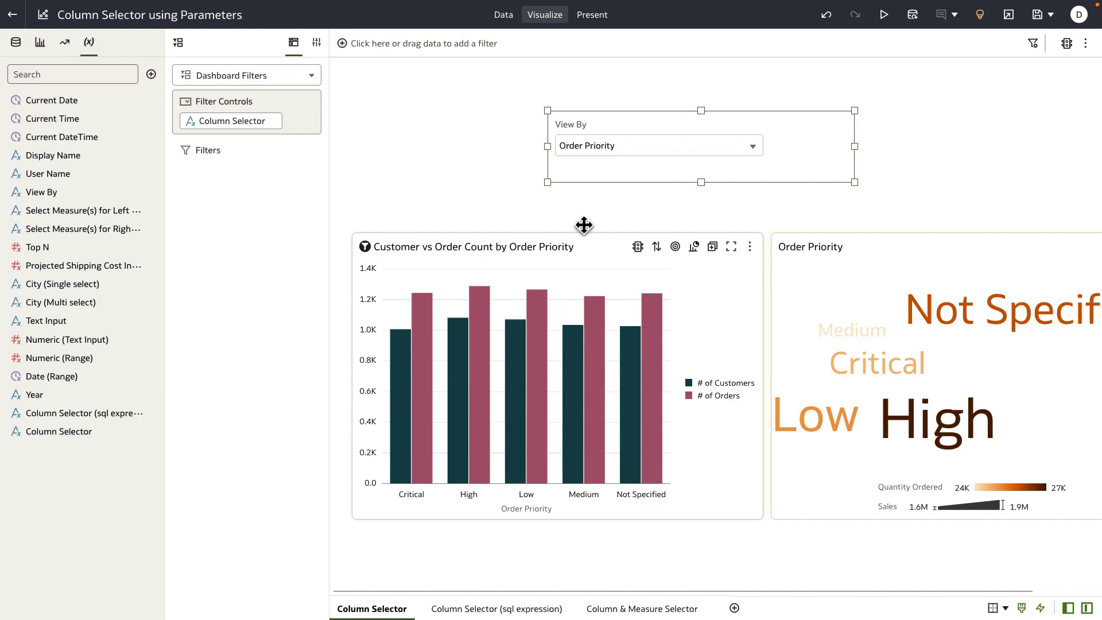
pyautogui.click(580, 256)
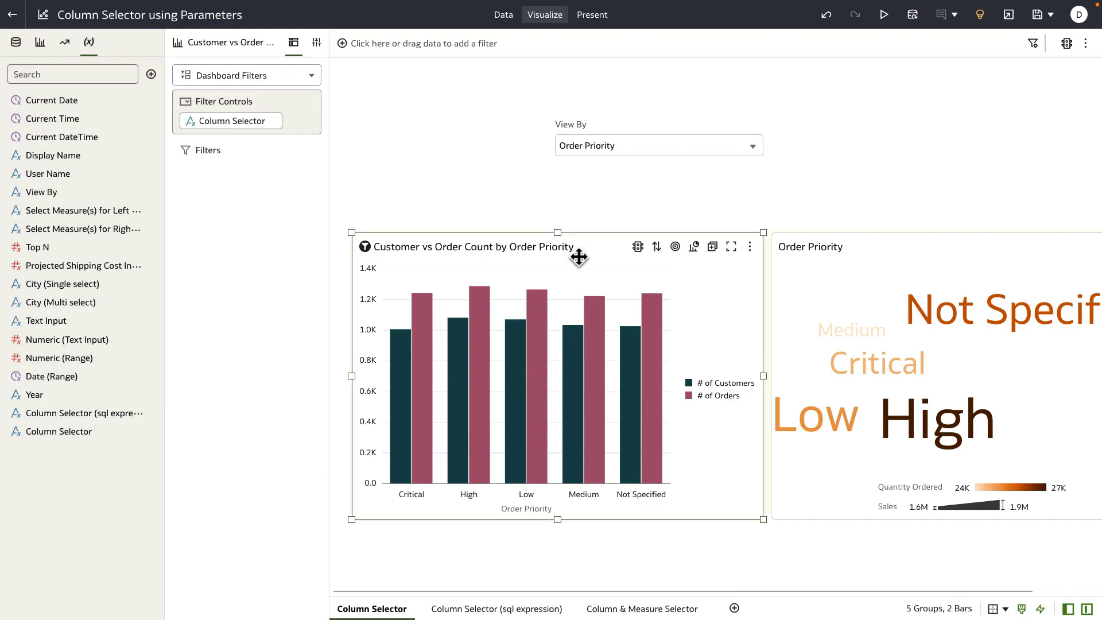
pyautogui.click(317, 43)
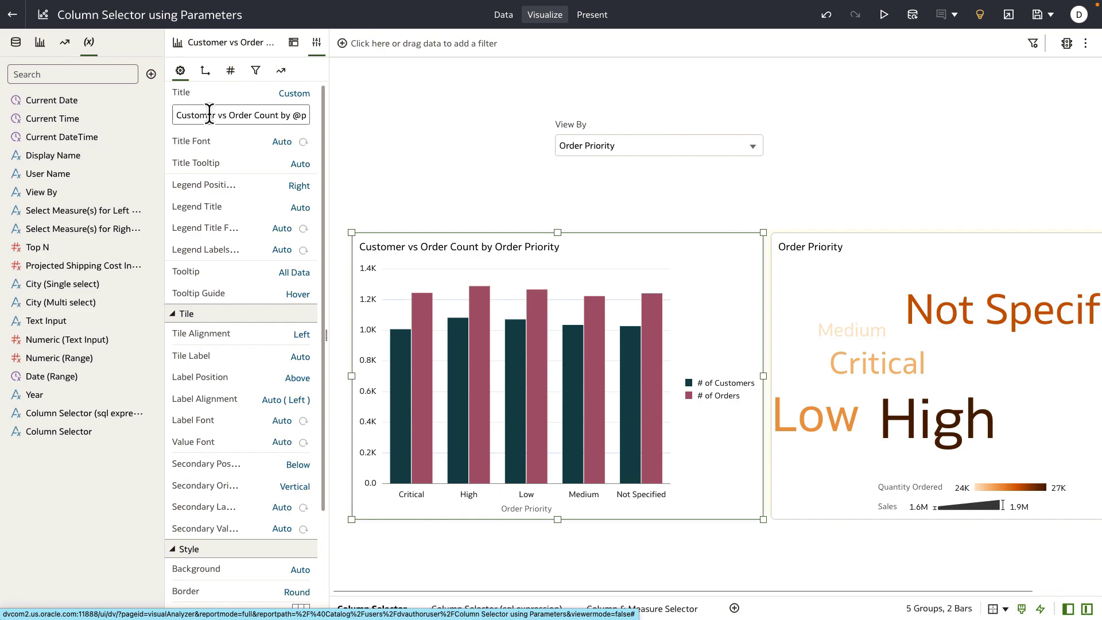
pyautogui.moveTo(296, 114); pyautogui.dragTo(194, 117)
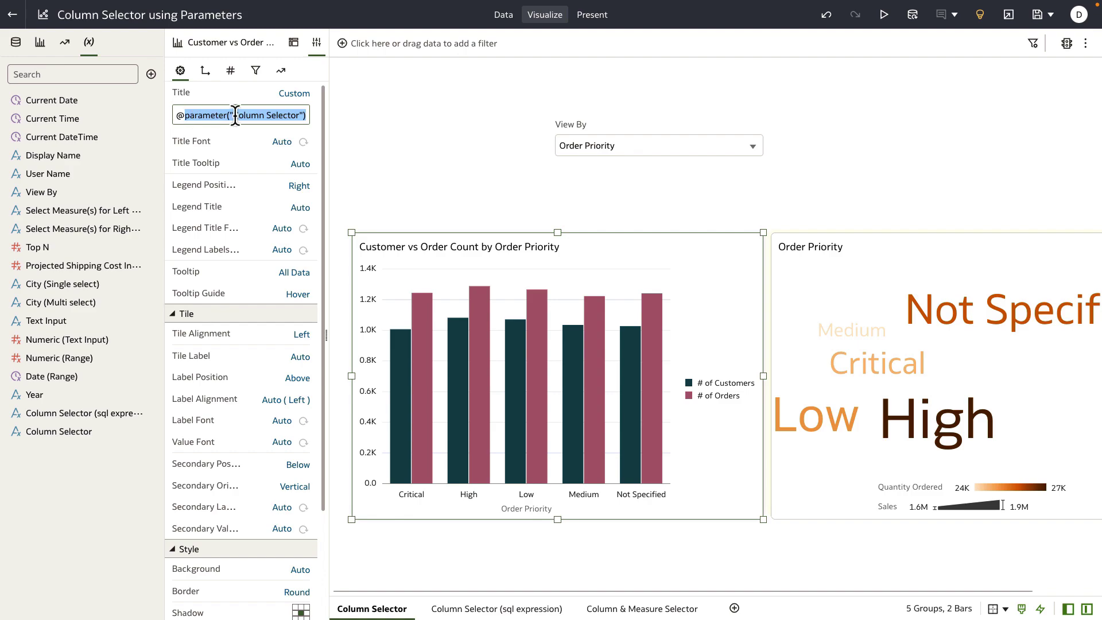
pyautogui.click(255, 115)
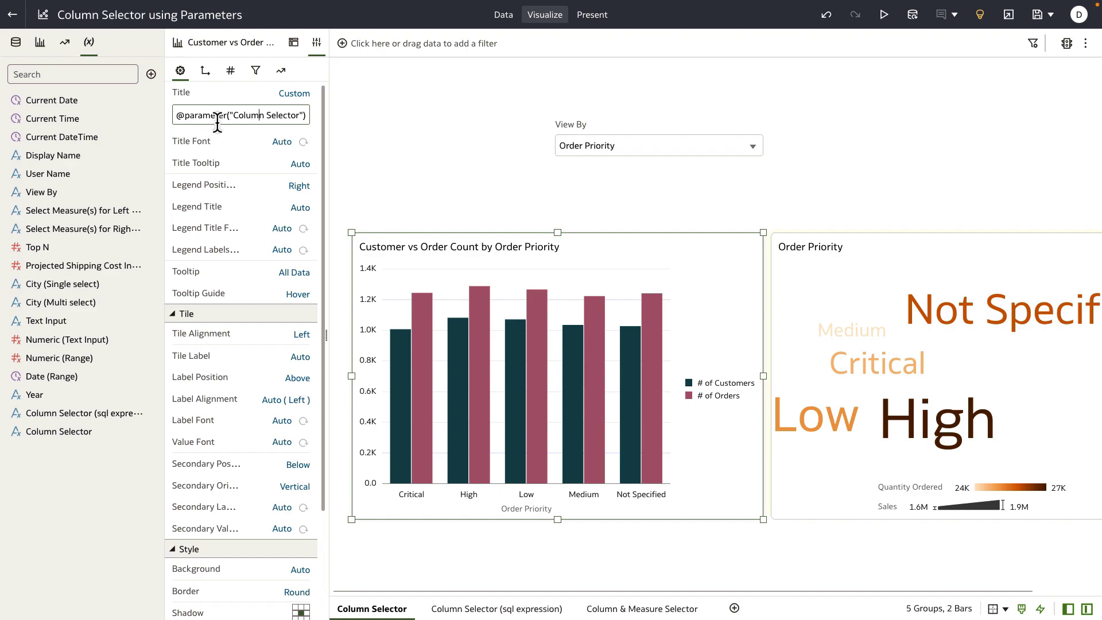
pyautogui.click(205, 71)
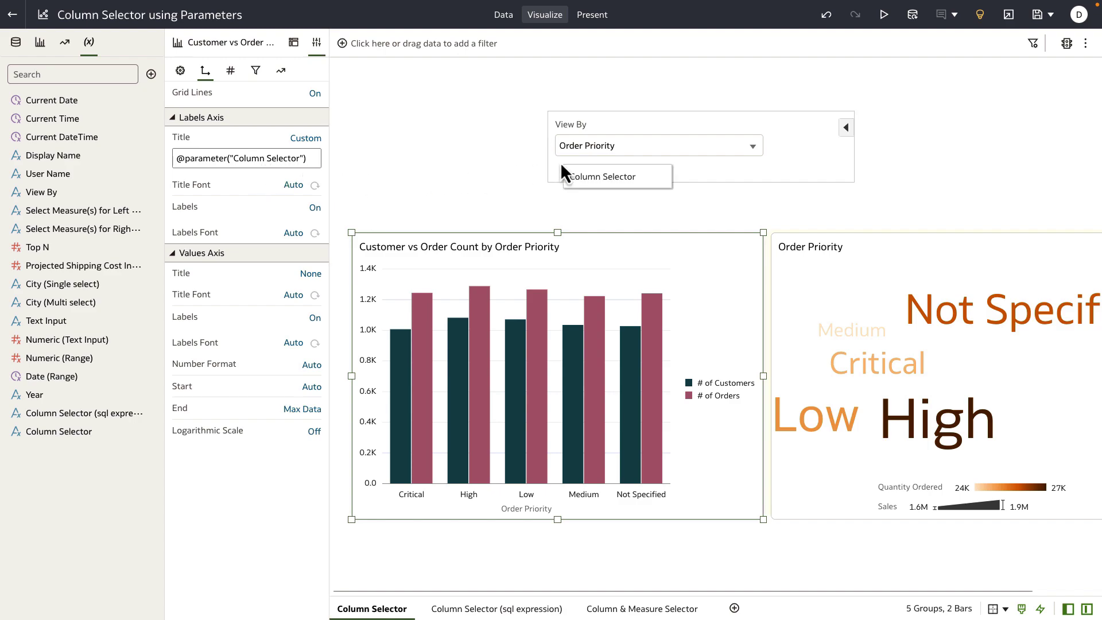
pyautogui.click(790, 284)
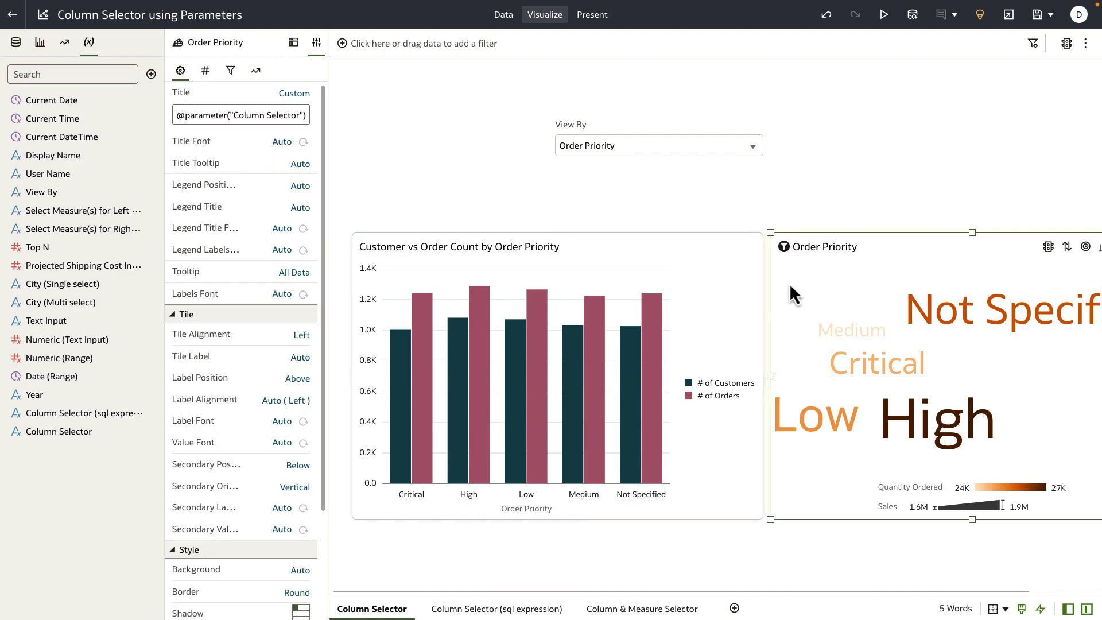